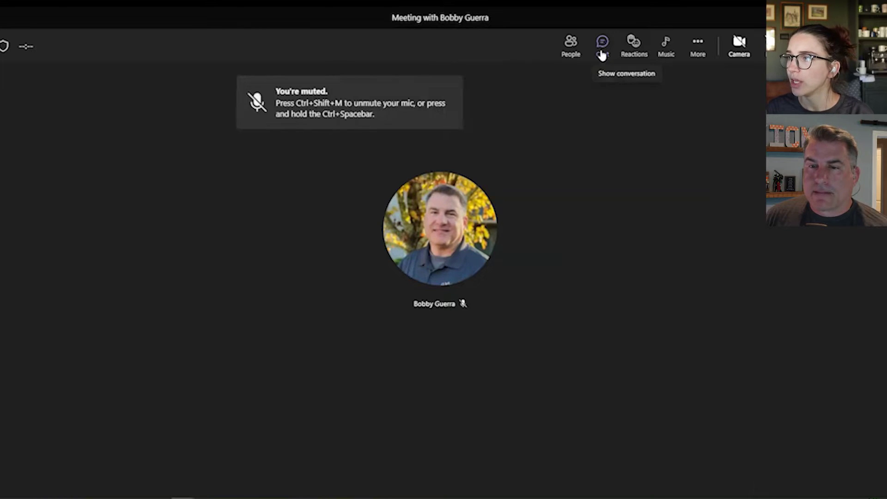
- Open the meeting chat and find and launch the Polls app among the messaging extensions
left_click(602, 55)
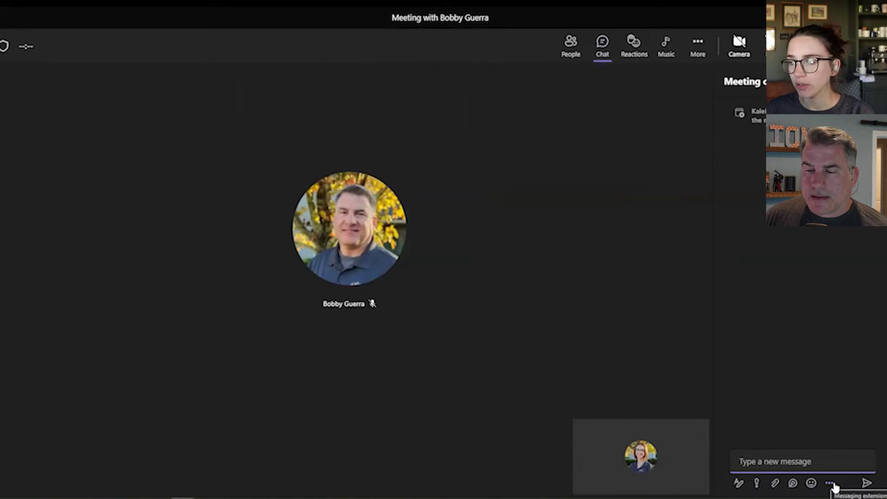
left_click(834, 484)
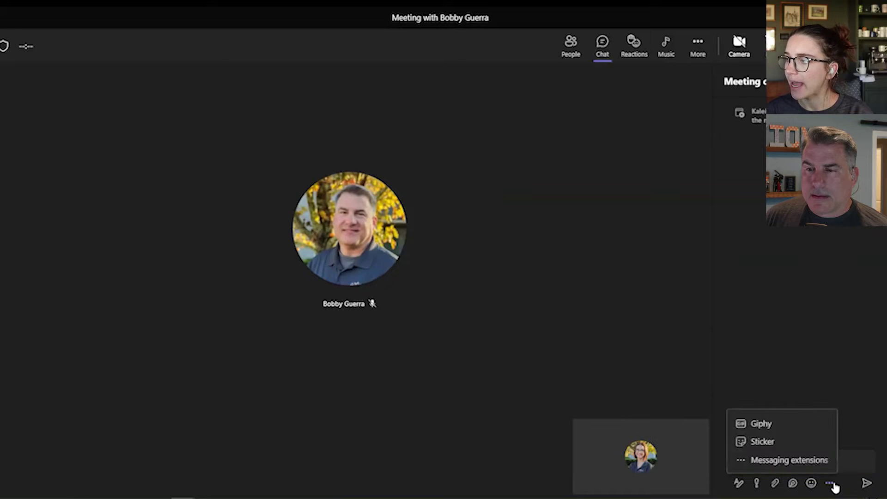
left_click(796, 461)
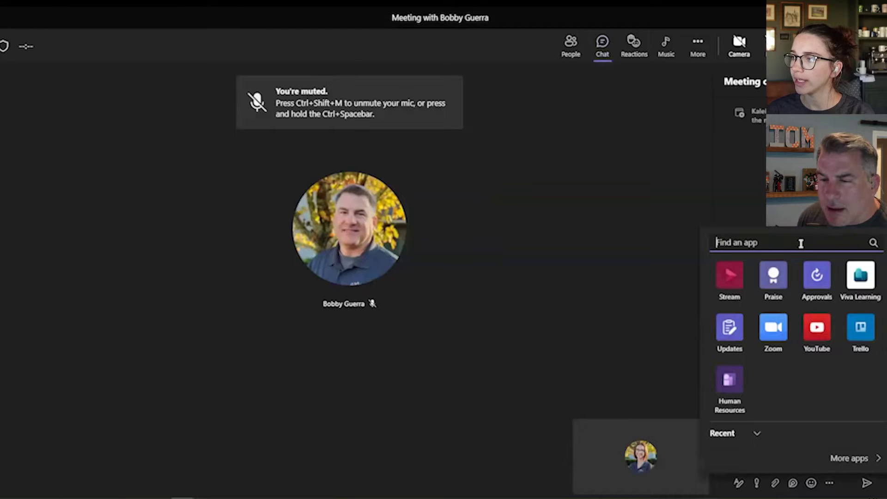
type("p")
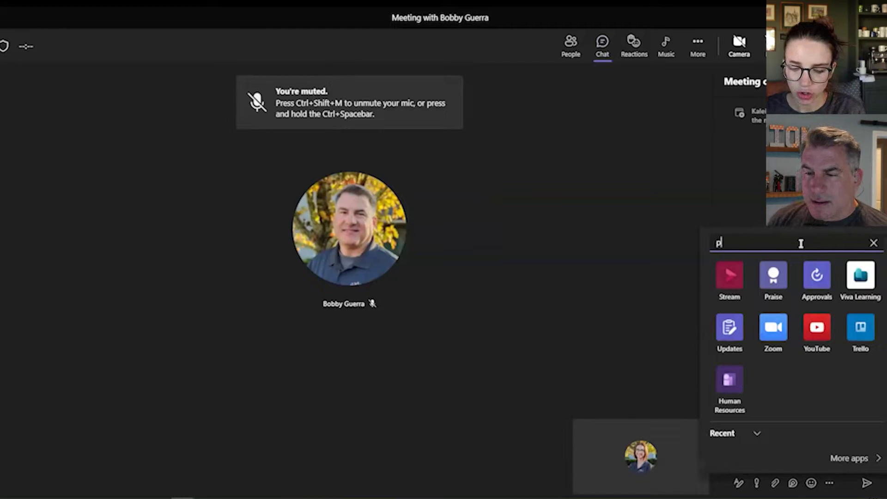
type("olls")
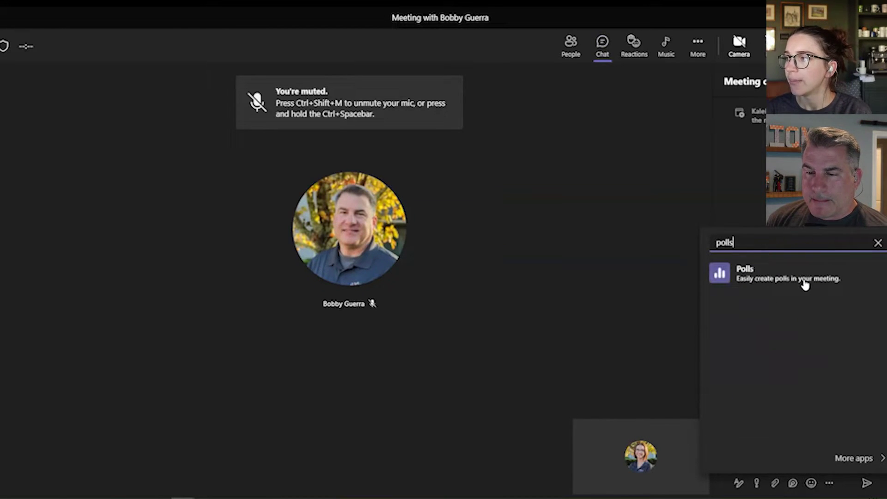
left_click(805, 285)
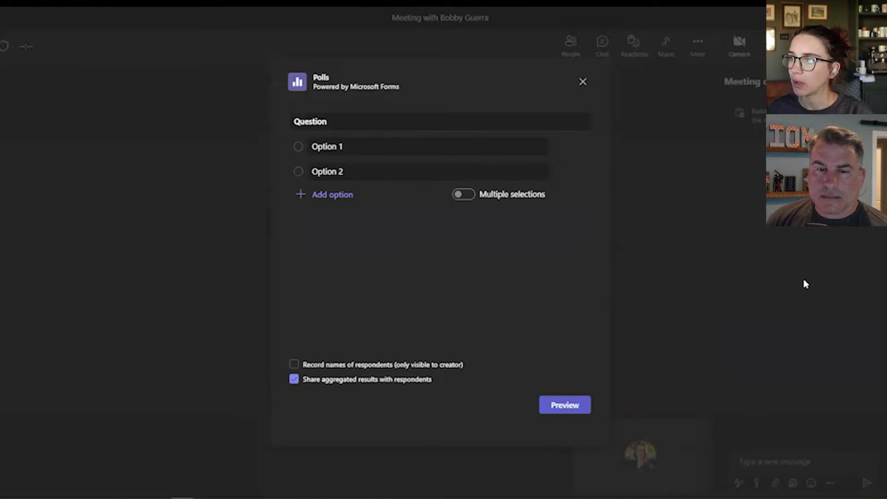
- Set the poll question to "How does my hair look today?"
left_click(350, 118)
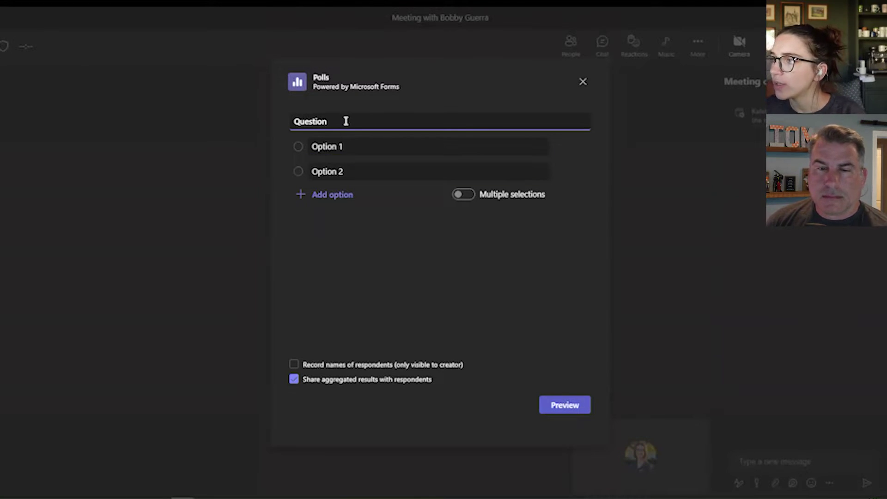
double_click(329, 119)
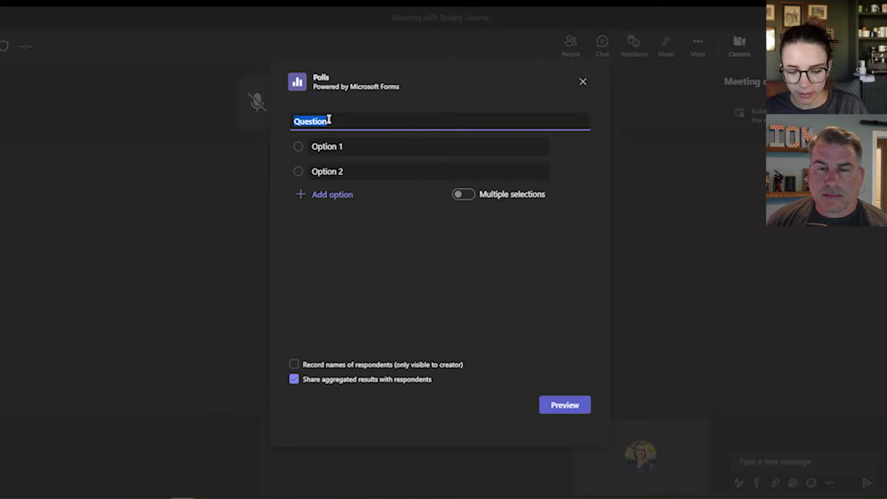
type("How does")
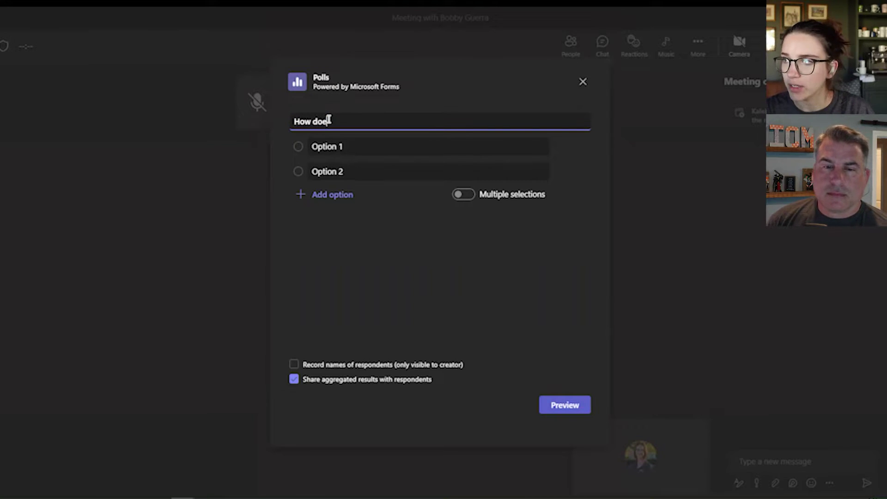
type(" my ")
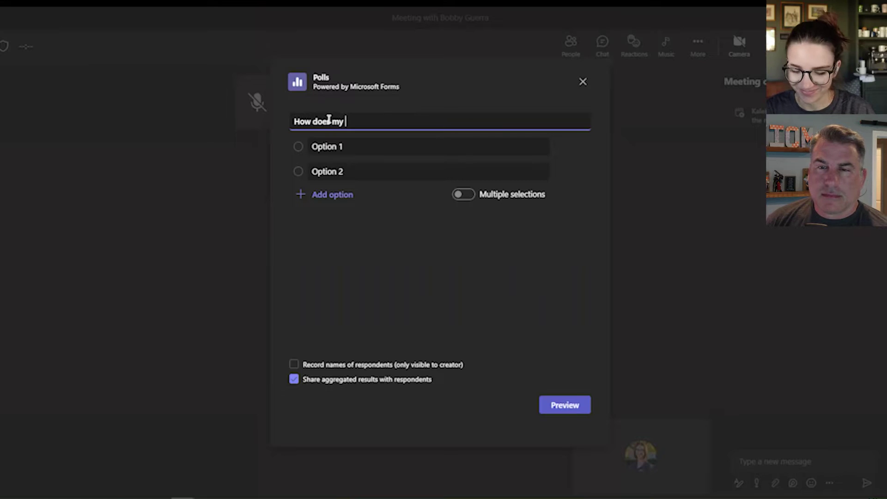
type("hair lo")
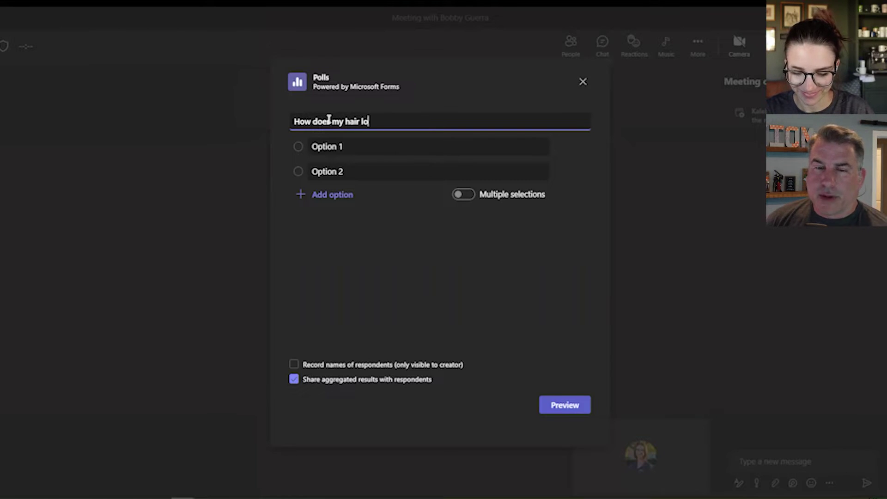
type("ok today?")
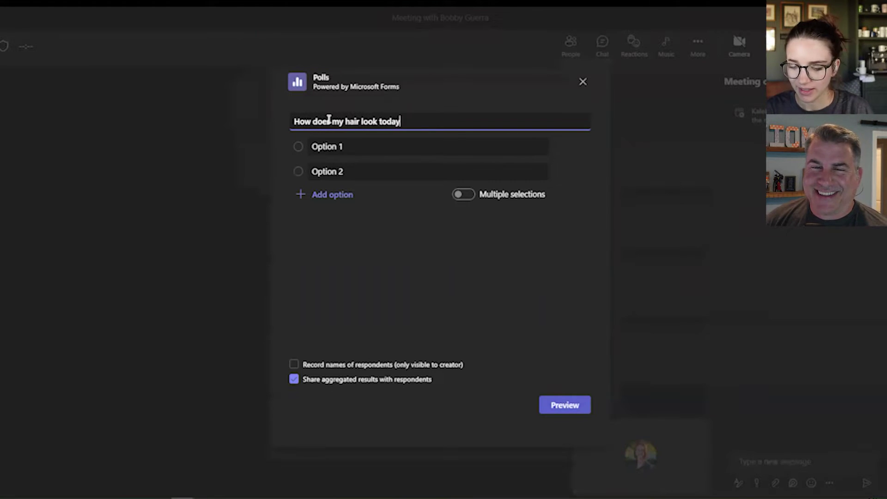
- Fill in the poll's answers as "Poppin" and "Average", and add a third answer "Aint it sis"
triple_click(342, 145)
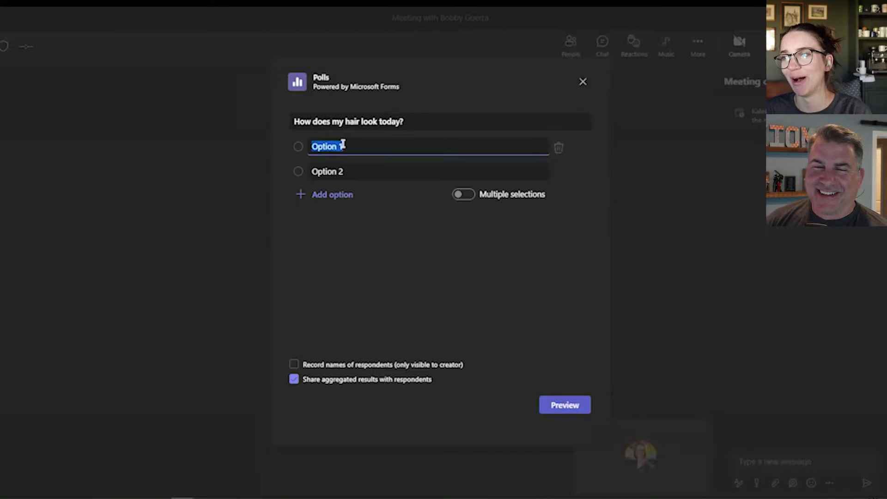
type("Popp")
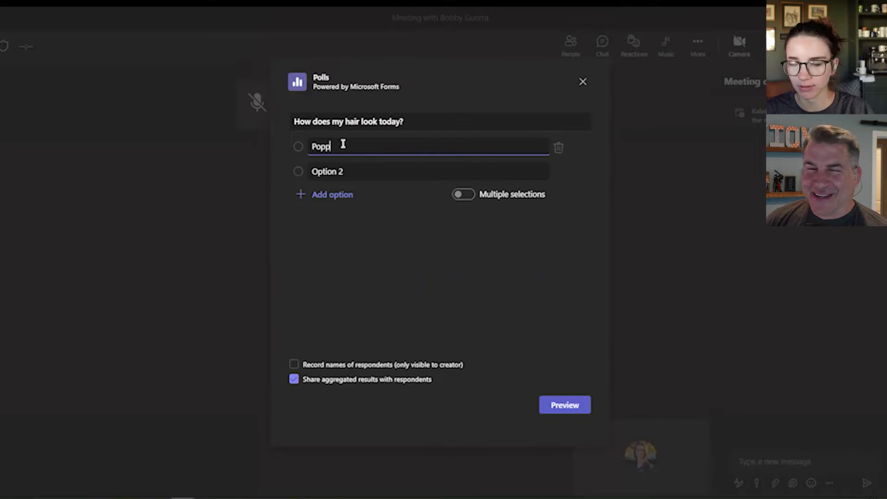
type("in")
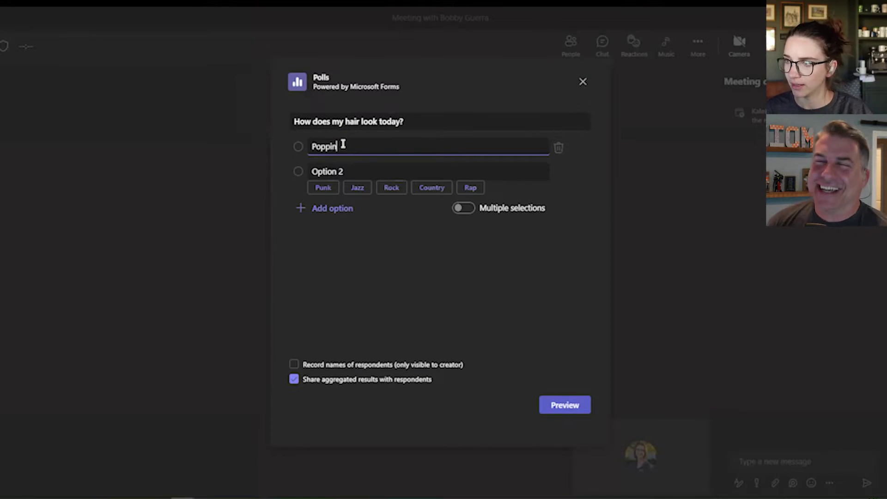
left_click(341, 166)
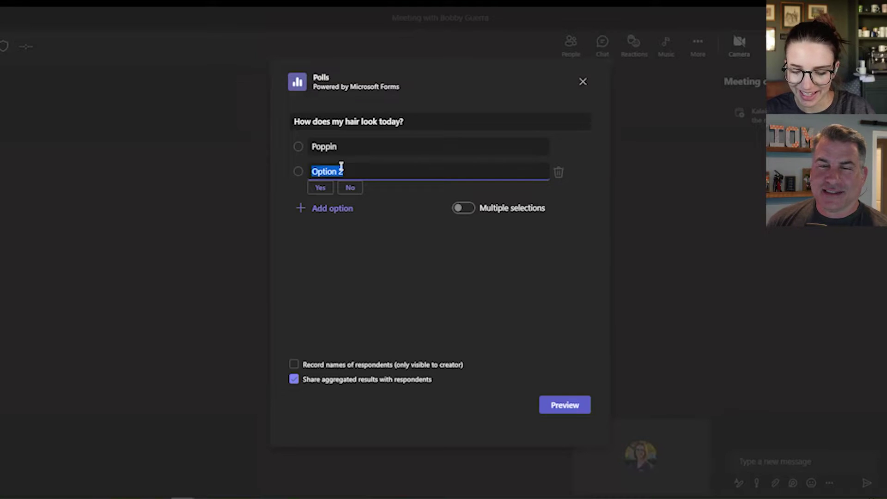
type("Average")
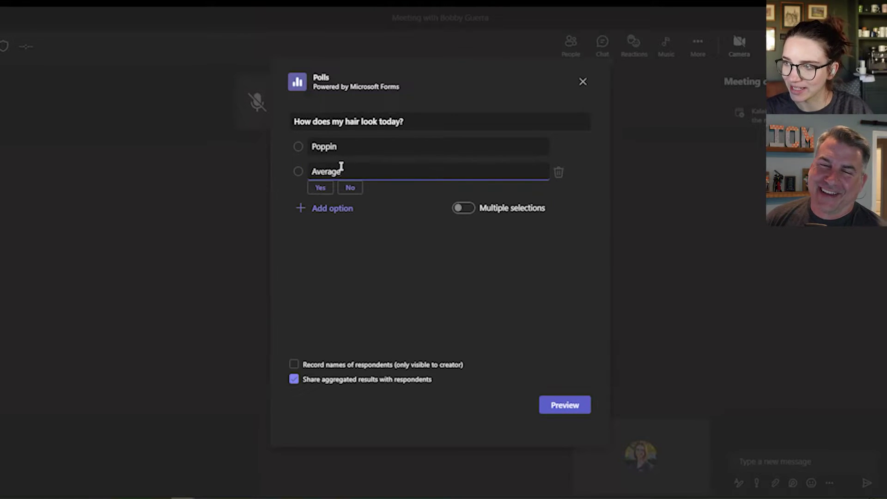
left_click(340, 208)
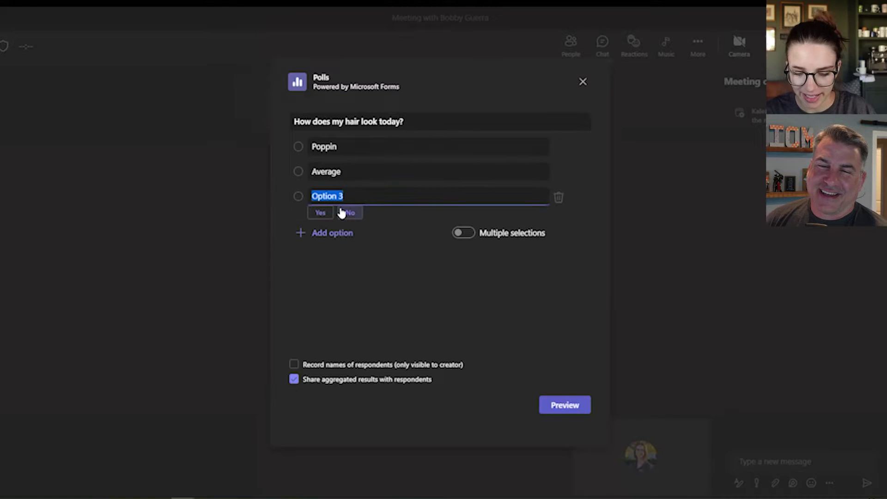
type("Aint it sis")
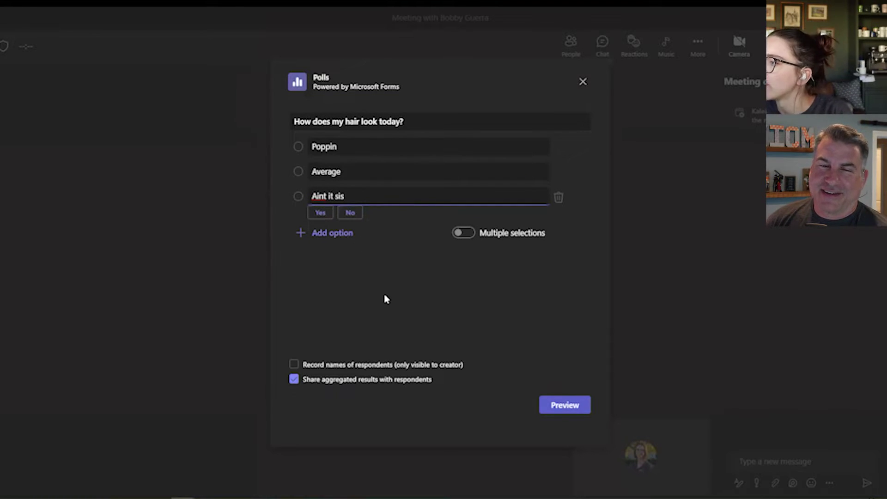
left_click(414, 275)
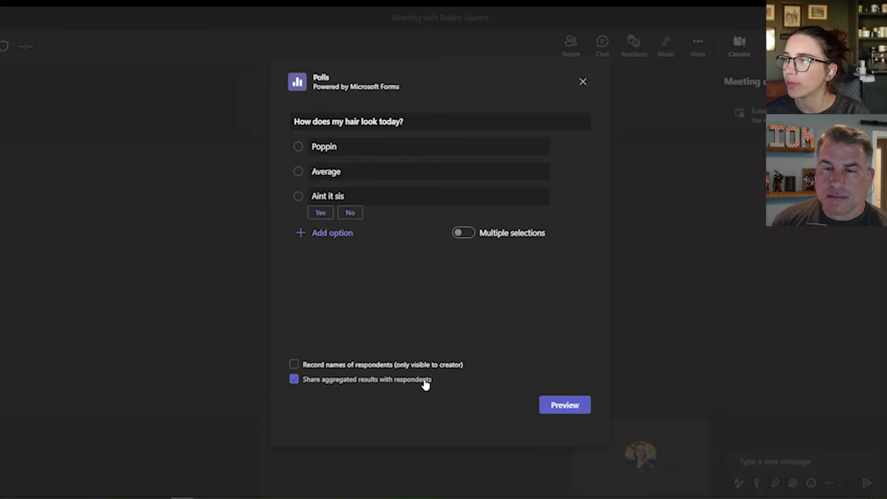
- Preview the hair poll and send it to the meeting, and submit a vote for Average
left_click(558, 411)
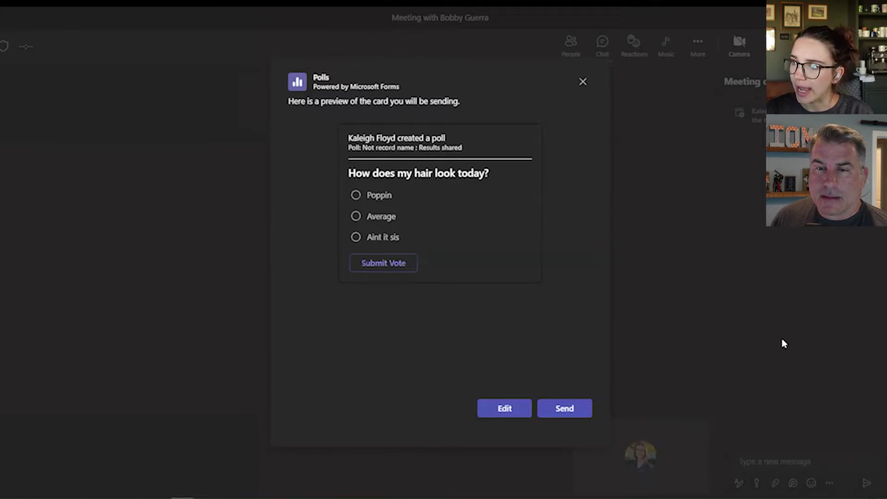
left_click(371, 218)
left_click(409, 260)
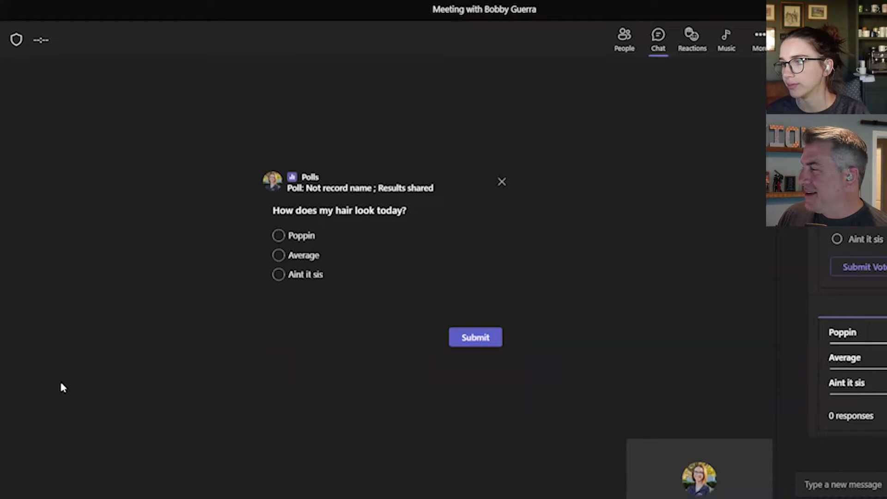
left_click(278, 255)
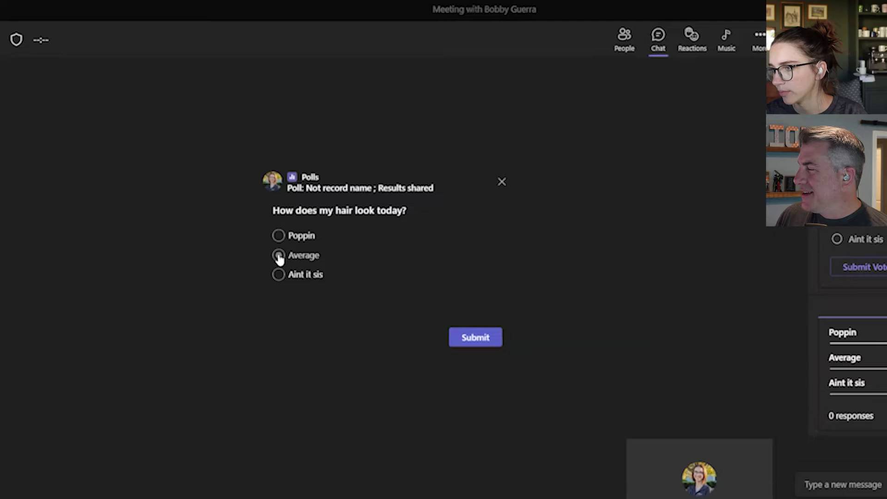
left_click(475, 339)
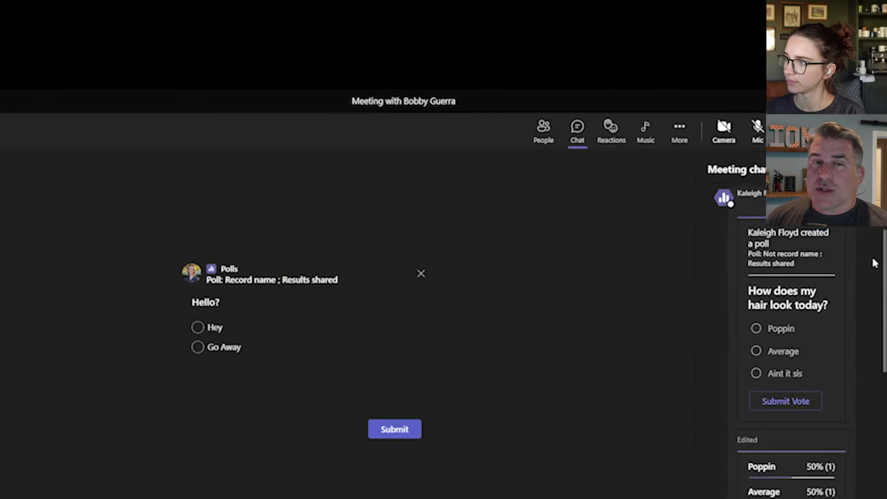
- Compare the name-recording and result-sharing labels on the hair poll and the "Hello?" poll
scroll(871, 255, "up", 1)
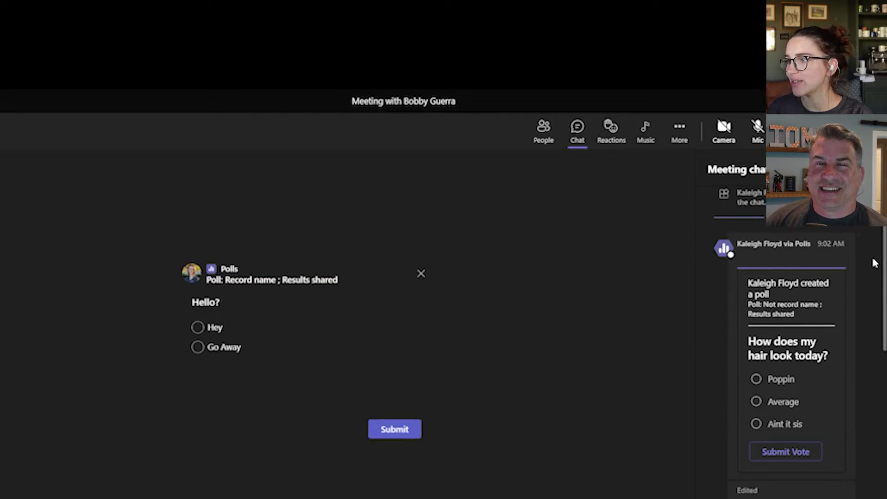
mouse_move(798, 303)
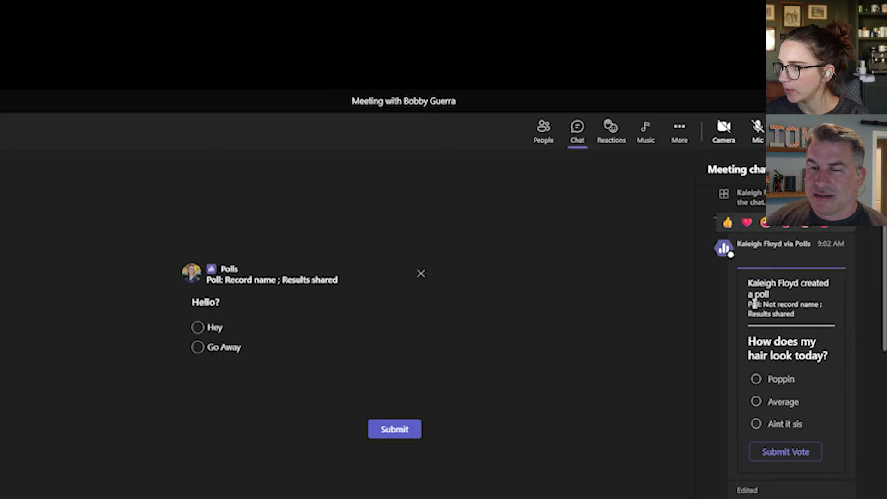
left_click_drag(760, 305, 795, 313)
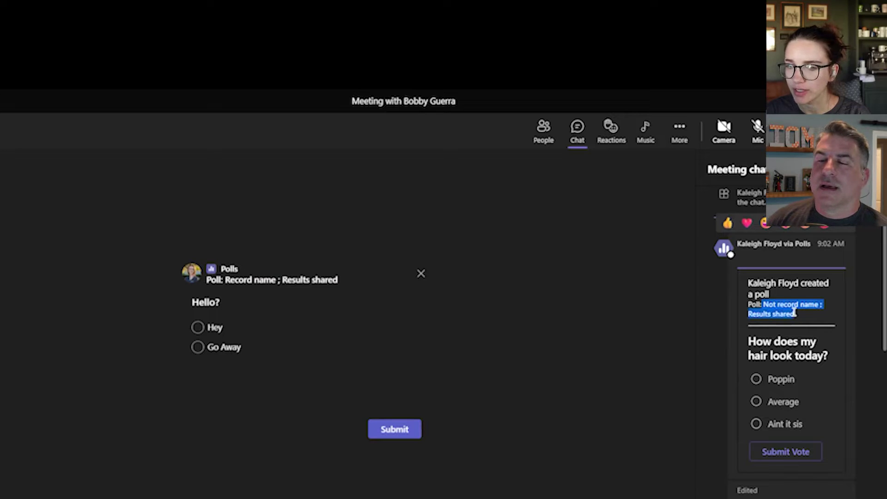
left_click(811, 317)
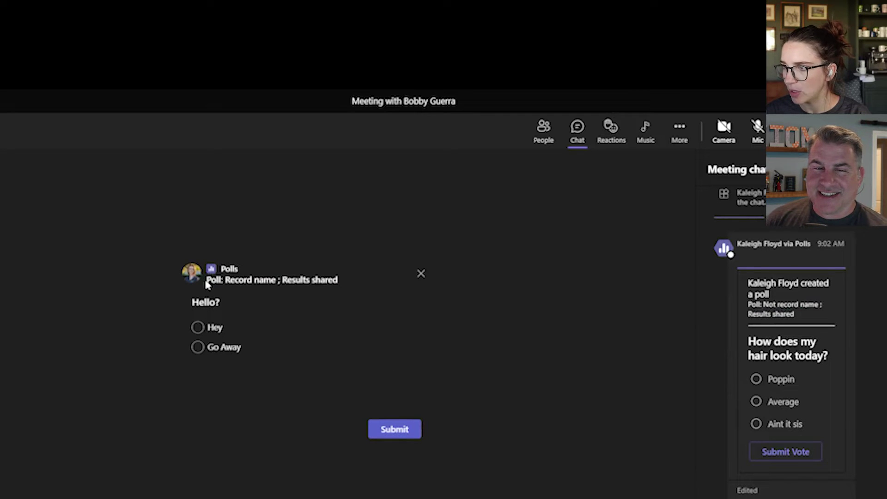
left_click_drag(207, 284, 336, 287)
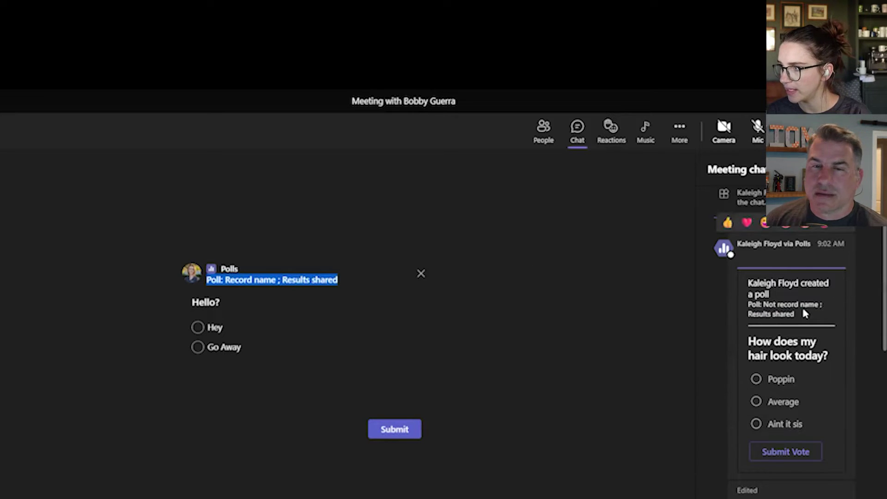
left_click_drag(763, 304, 820, 312)
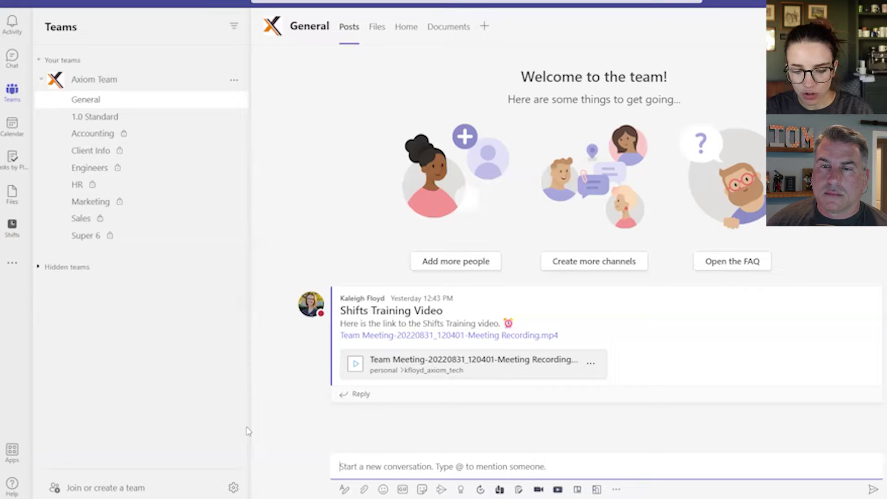
type("@o")
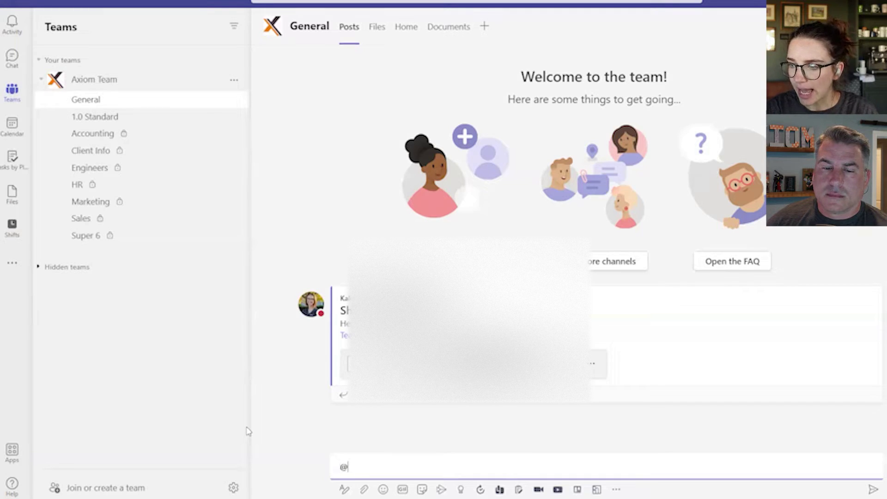
type("wn")
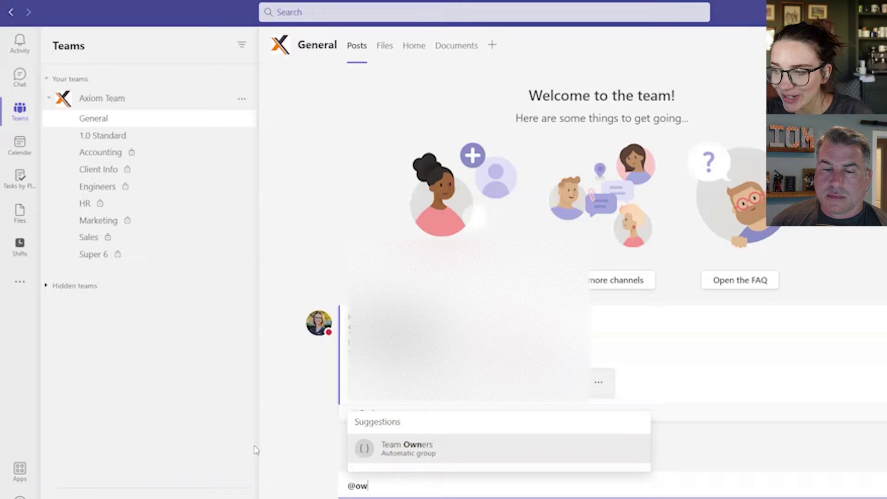
key("BackSpace")
key("BackSpace")
key("BackSpace")
key("BackSpace")
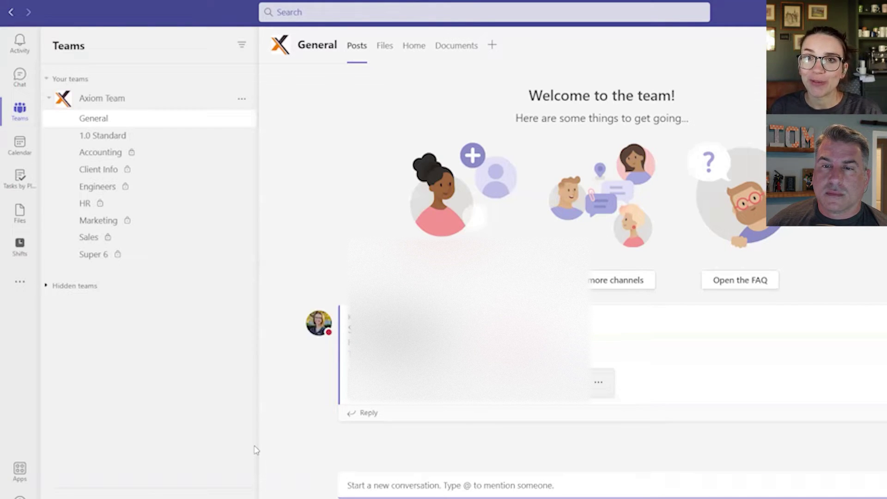
type("@dir")
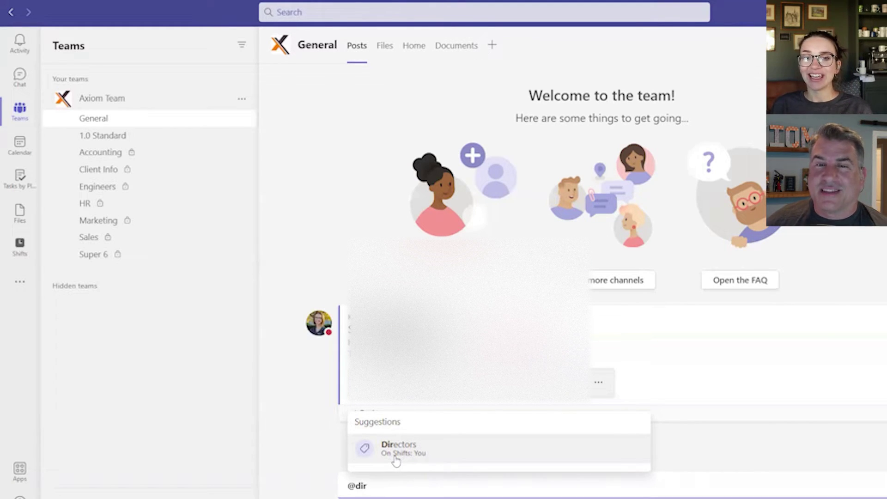
key("BackSpace")
key("BackSpace")
key("BackSpace")
key("BackSpace")
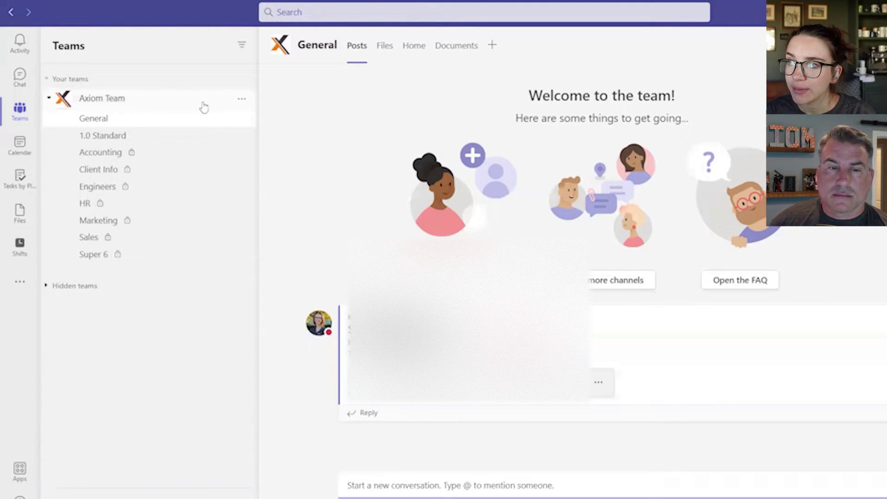
- Open the tag management page of the Axiom Team
left_click(241, 99)
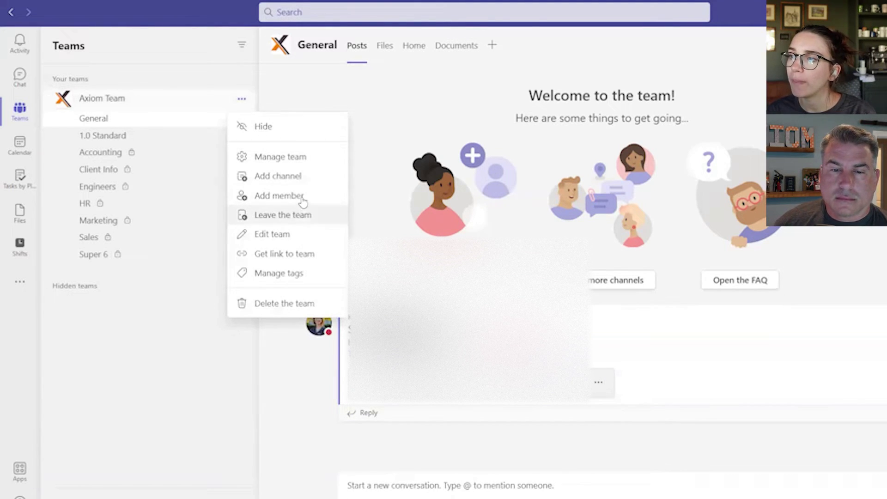
left_click(301, 158)
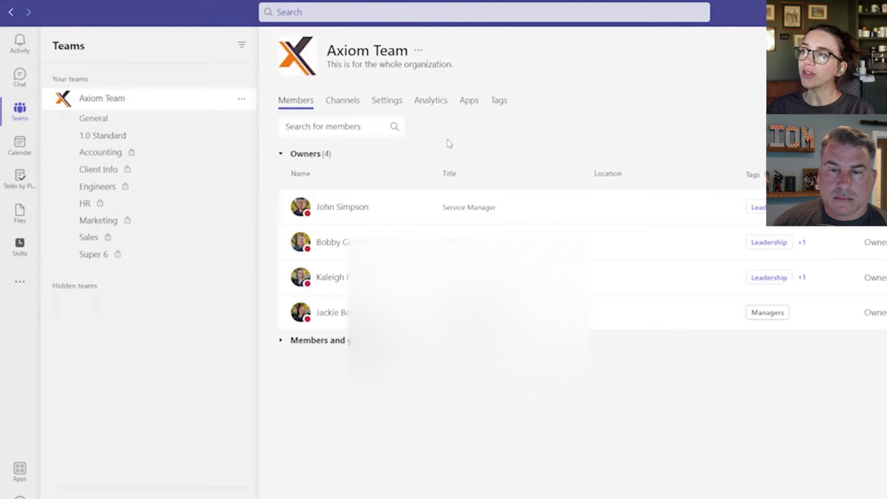
left_click(499, 101)
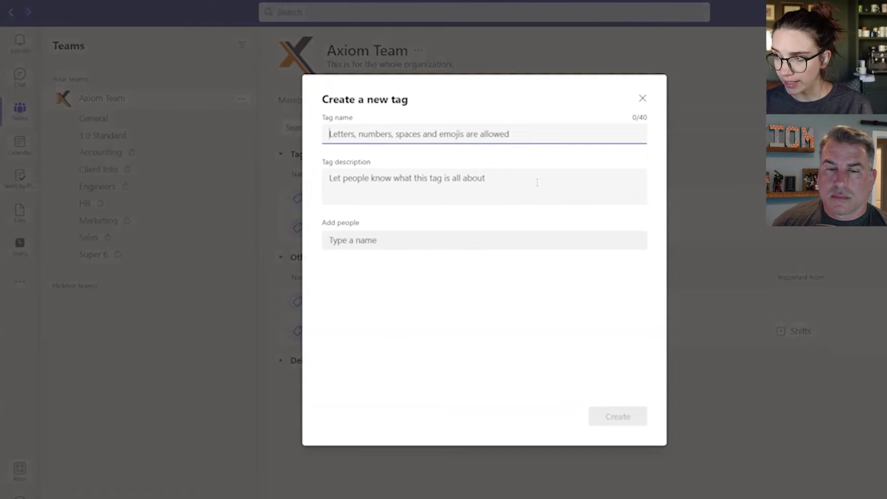
- Review the description and people fields of the new tag form, and close the form without creating a tag
left_click(361, 192)
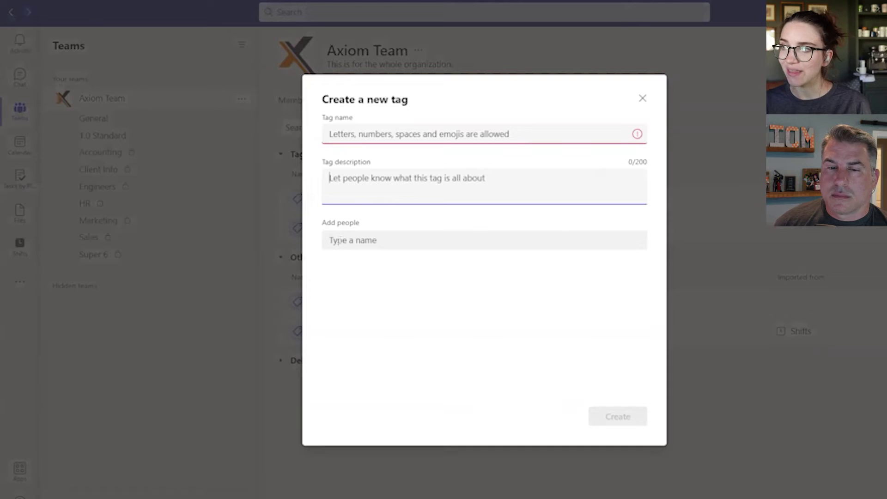
left_click(339, 240)
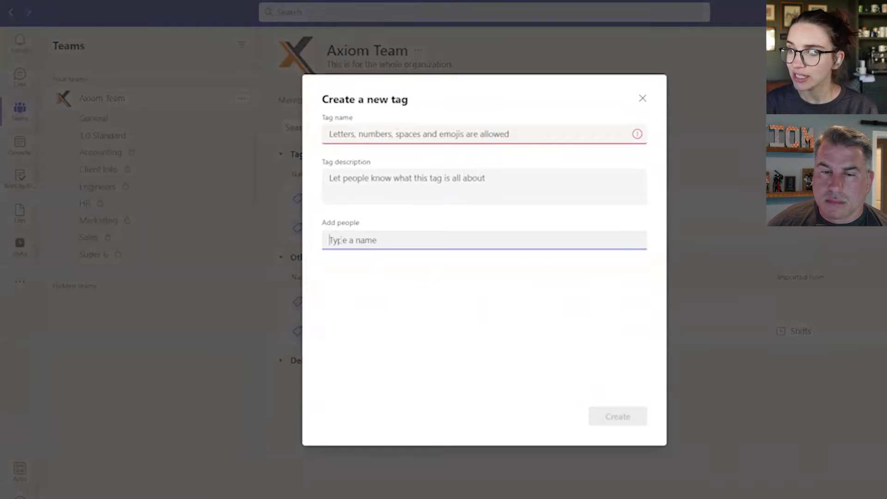
left_click(641, 98)
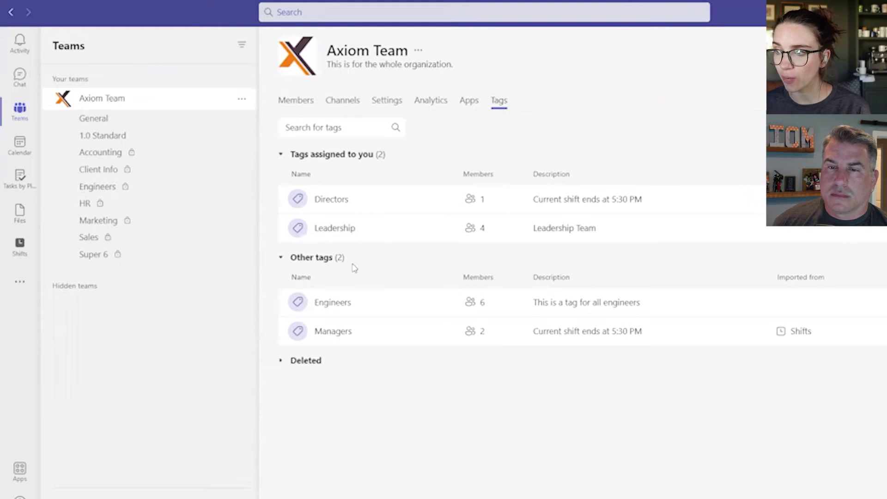
- Mention the Engineers tag in a new post in the General channel
left_click(145, 121)
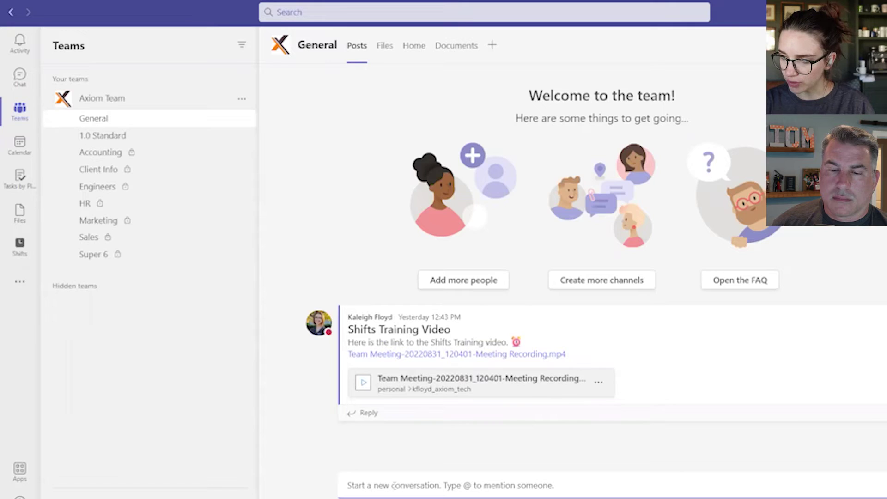
left_click(394, 485)
type("@en")
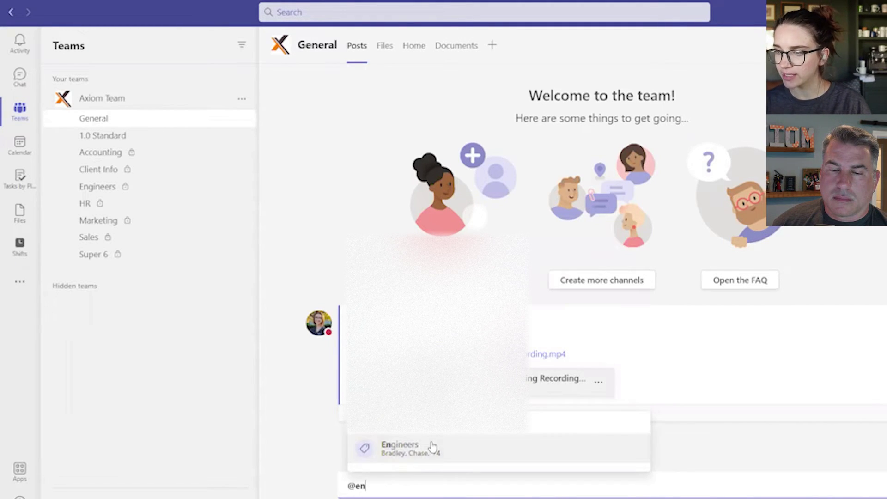
left_click(432, 446)
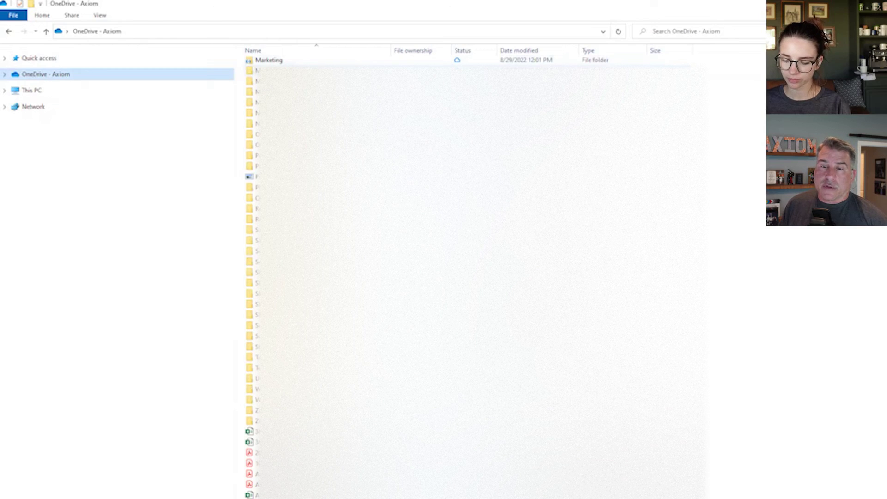
- Open the OneDrive Marketing folder in File Explorer, and view the first subfolder of the Marketing channel's files in Teams
double_click(264, 62)
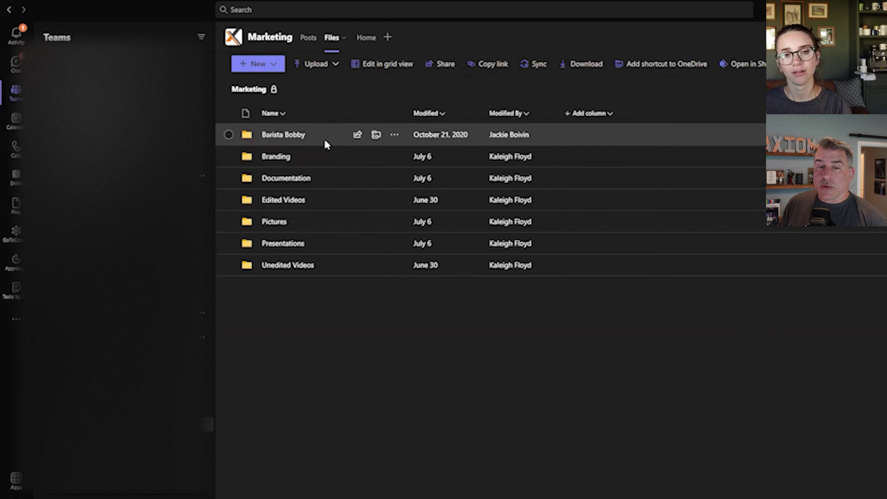
left_click(289, 138)
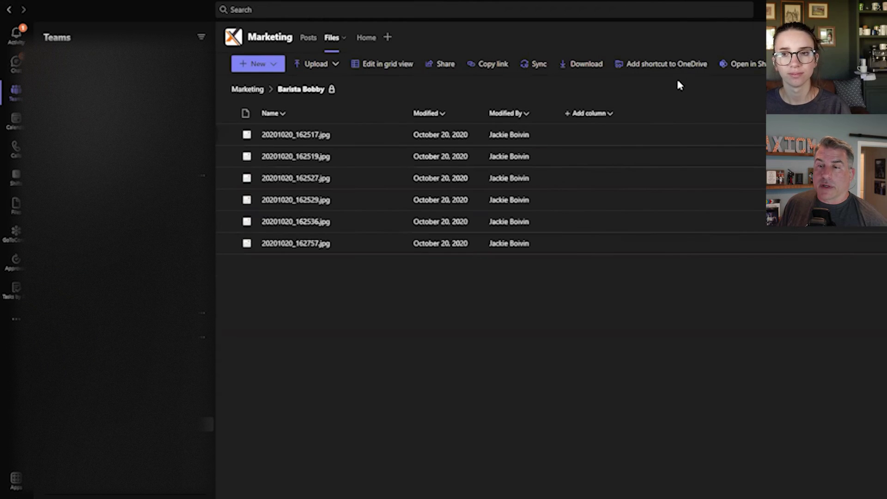
left_click(252, 90)
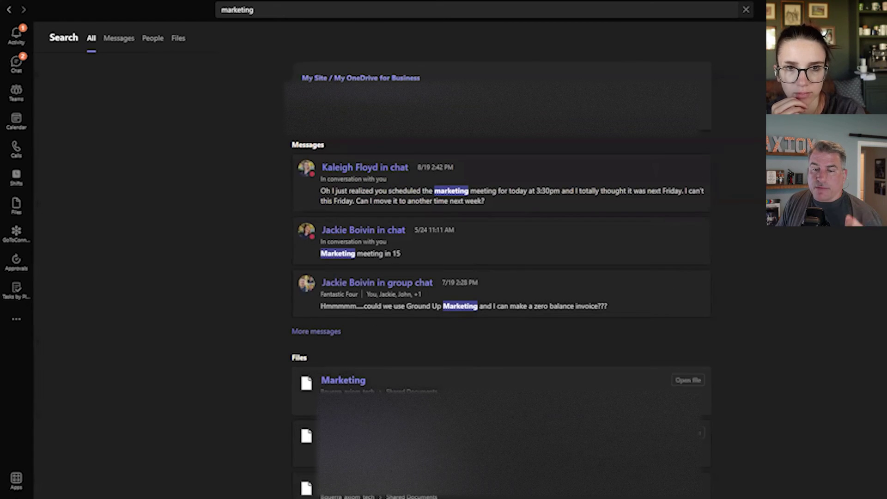
- Restrict the "marketing" search results to files from the Axiom Team
left_click(179, 38)
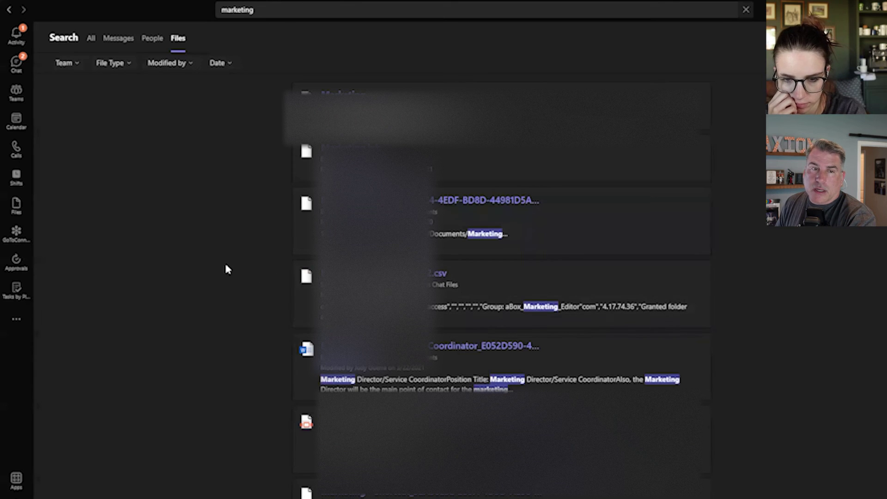
left_click(80, 70)
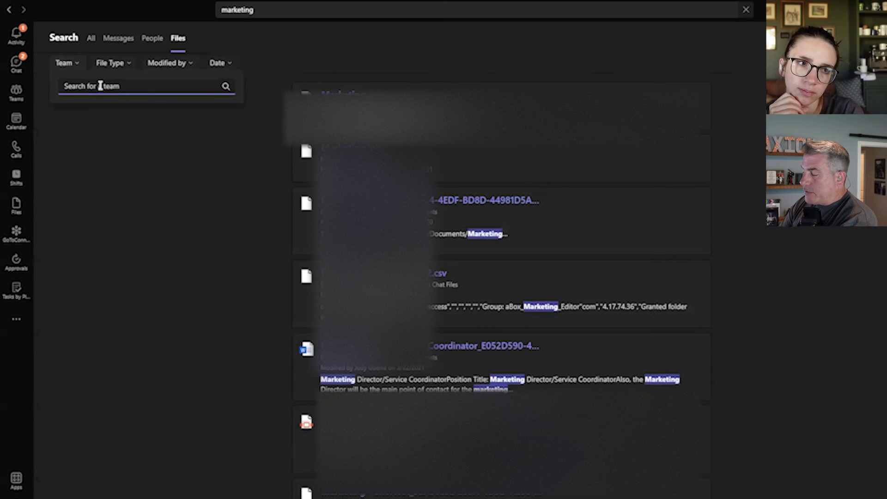
type("te")
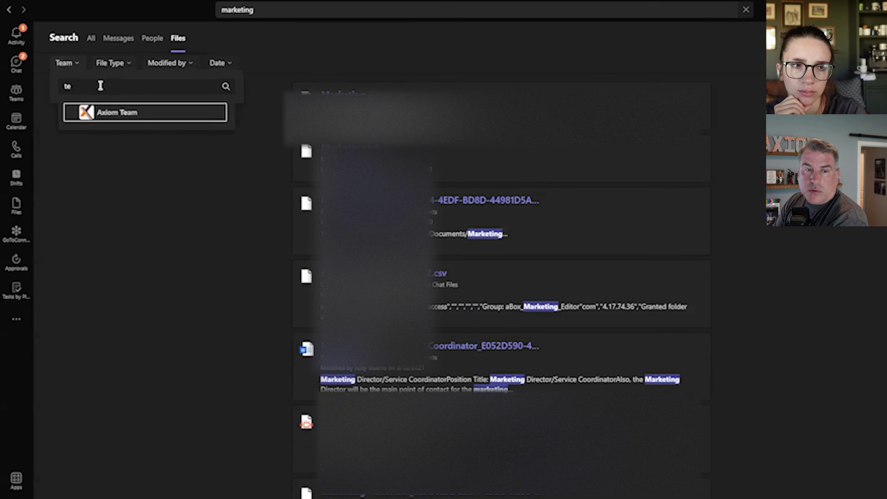
left_click(115, 115)
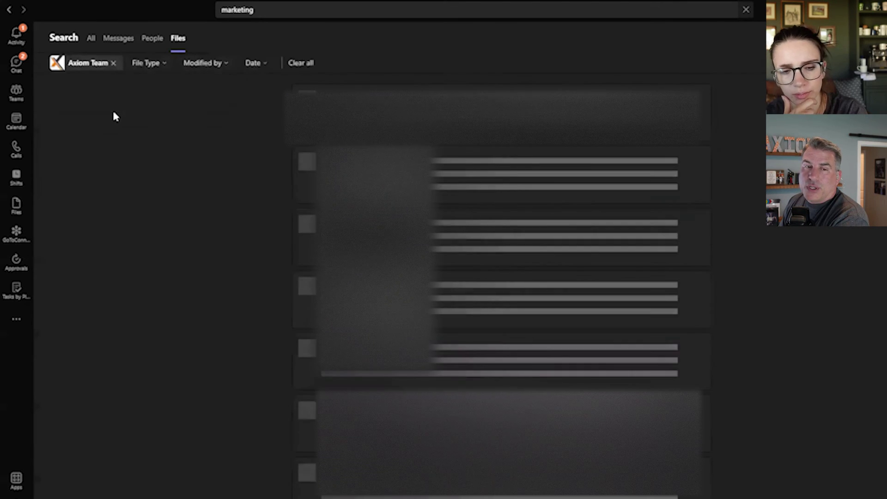